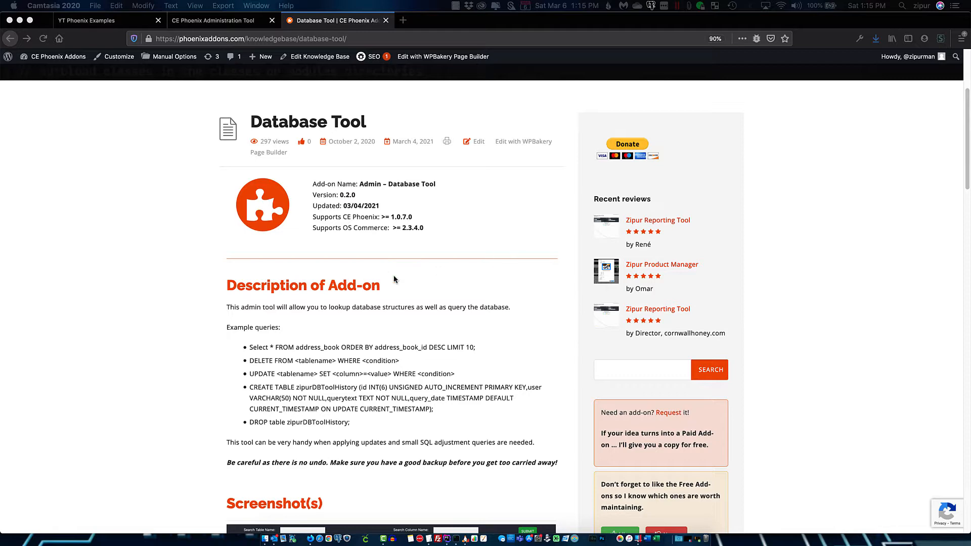
Step: Download zipurDatabaseTool_0_2_0.zip from the Database Tool page and save the file
{"action": "scroll", "coordinate": [395, 280], "scroll_direction": "up", "scroll_amount": 1}
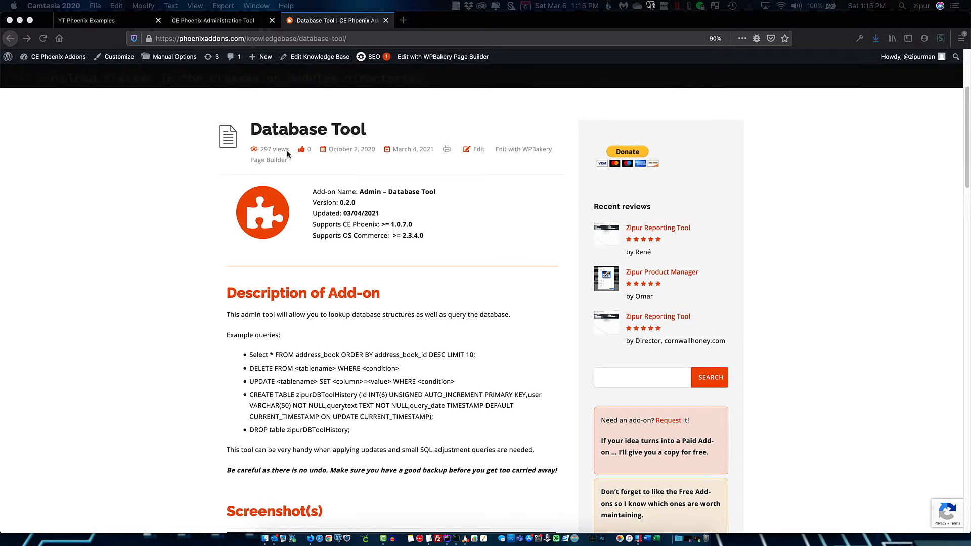
{"action": "scroll", "coordinate": [406, 383], "scroll_direction": "down", "scroll_amount": 20}
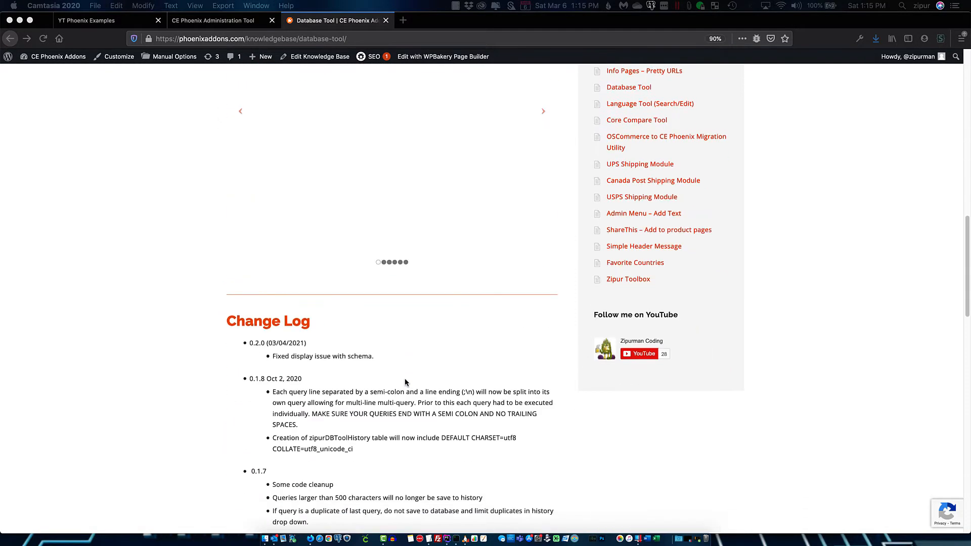
{"action": "scroll", "coordinate": [358, 368], "scroll_direction": "down", "scroll_amount": 6}
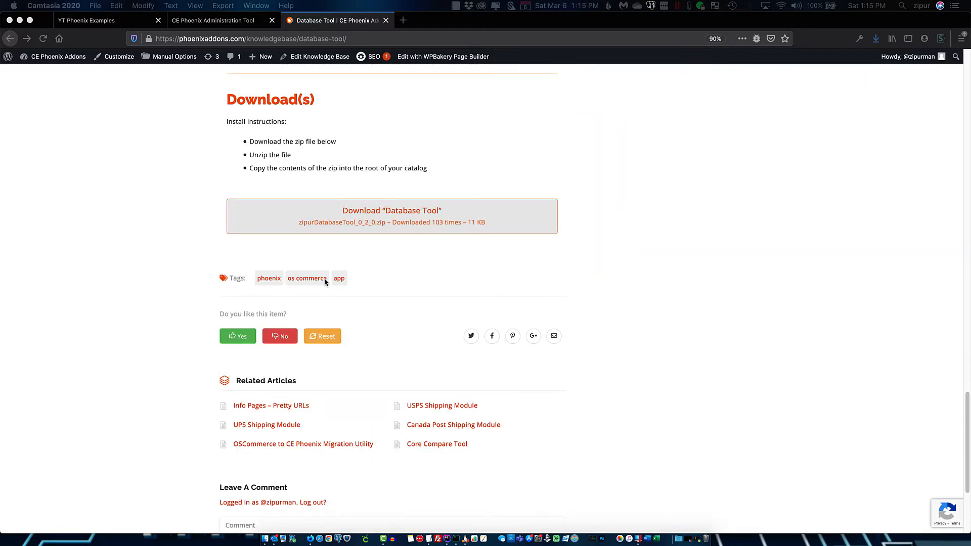
{"action": "left_click", "coordinate": [412, 221]}
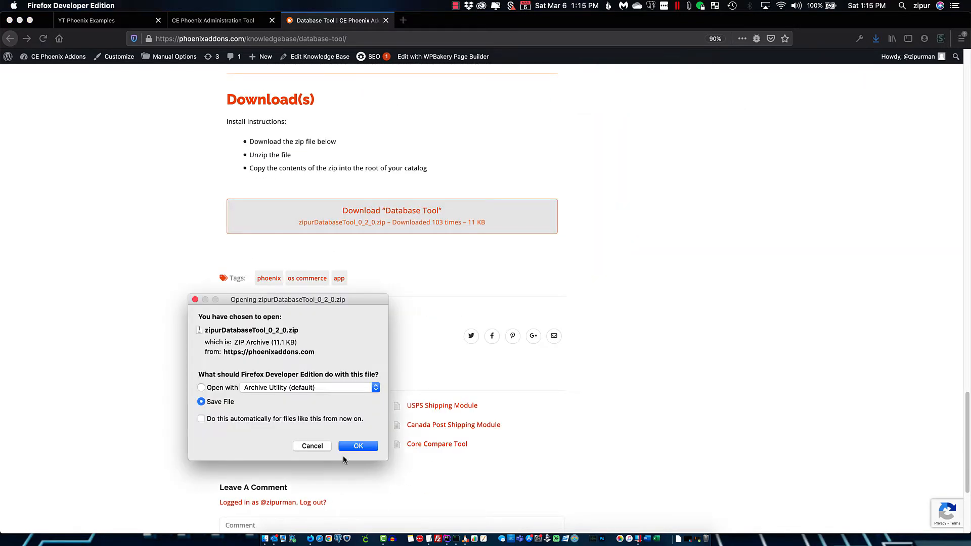
{"action": "left_click", "coordinate": [359, 446]}
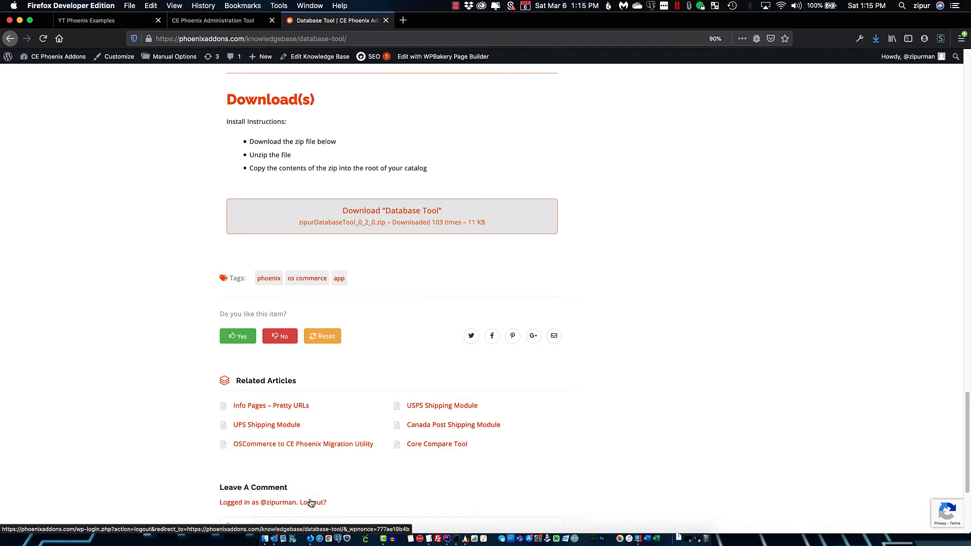
Step: Switch to Finder, extract zipurDatabaseTool_0_2_0.zip in the Downloads folder, and open the extracted folder to copy its contents
{"action": "left_click", "coordinate": [263, 539]}
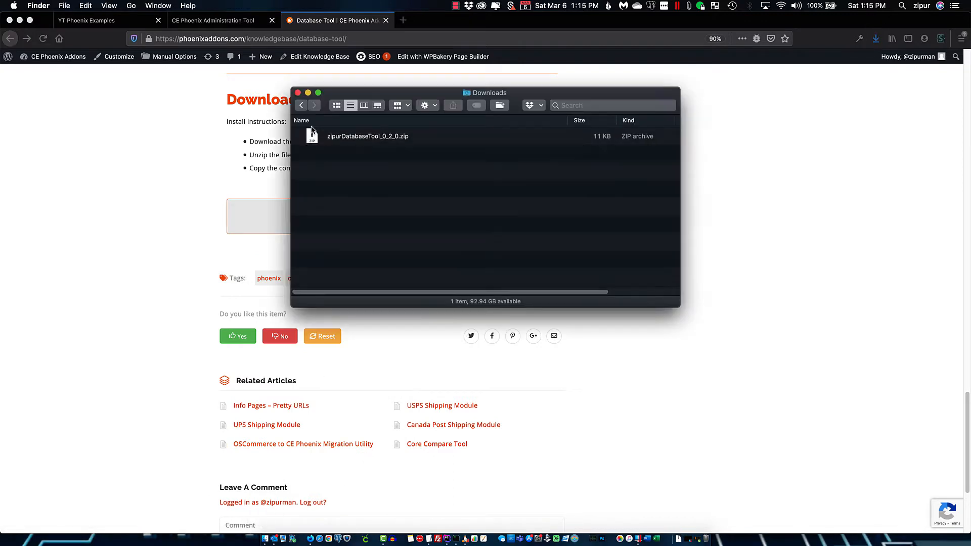
{"action": "double_click", "coordinate": [334, 143]}
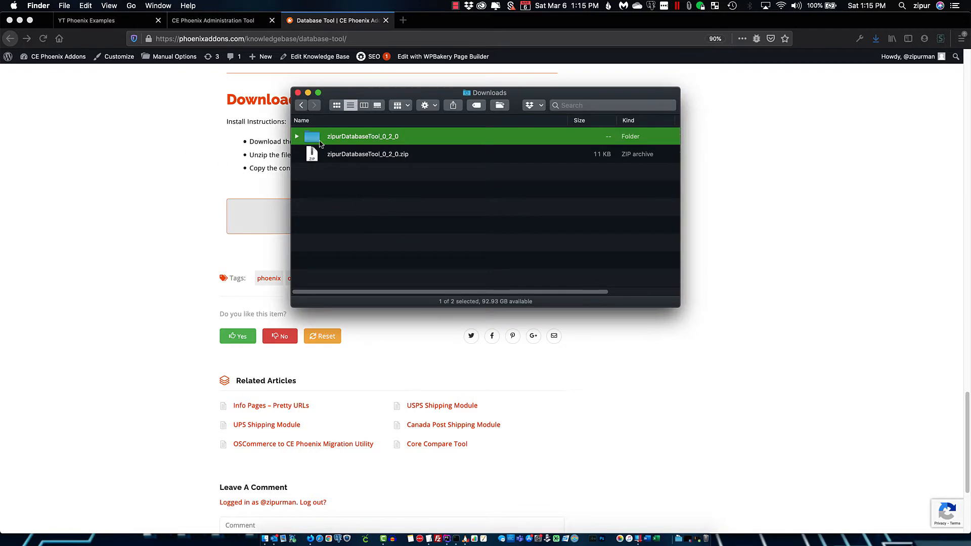
{"action": "double_click", "coordinate": [327, 138]}
{"action": "left_click", "coordinate": [327, 133]}
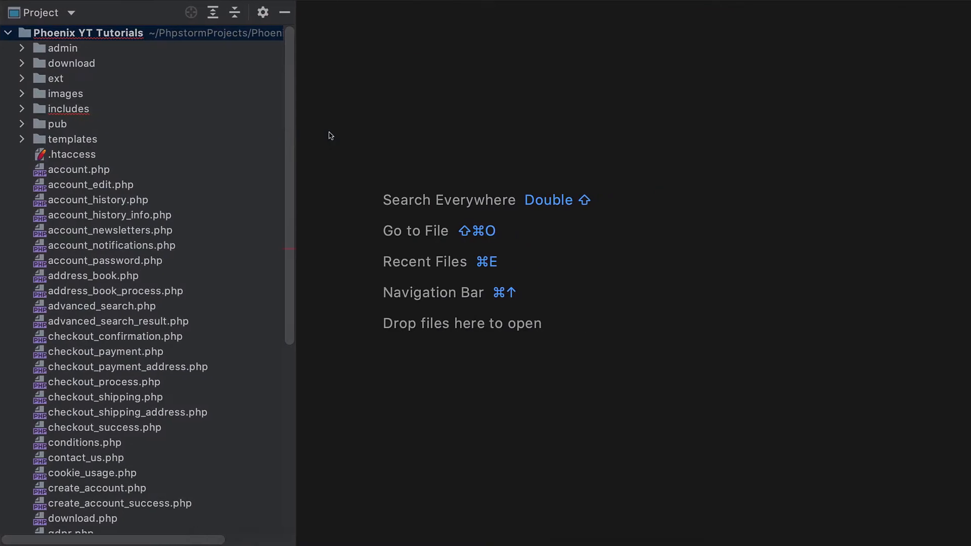
Step: Switch to PhpStorm and paste the add-on files into the root of the Phoenix YT Tutorials project
{"action": "left_click", "coordinate": [67, 34]}
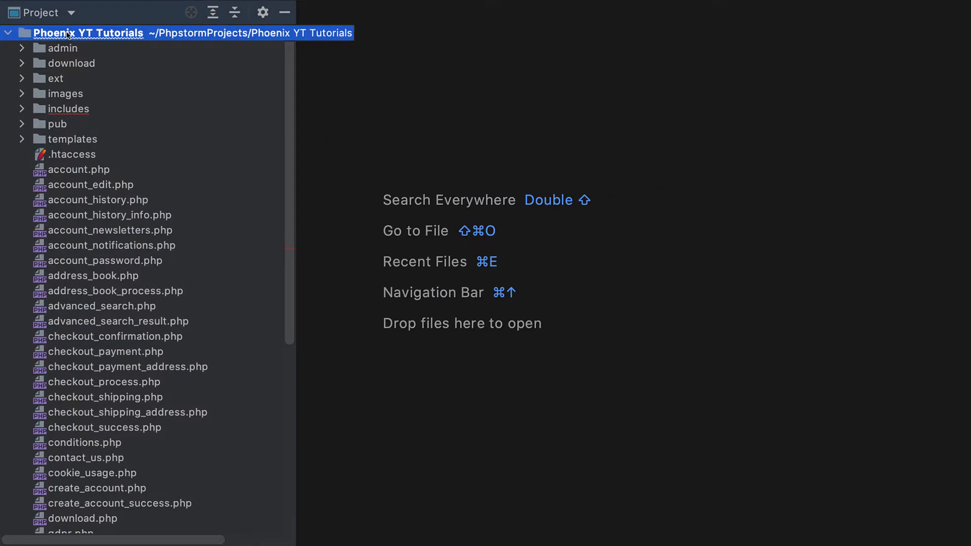
{"action": "key", "text": "super+v"}
{"action": "left_click", "coordinate": [700, 336]}
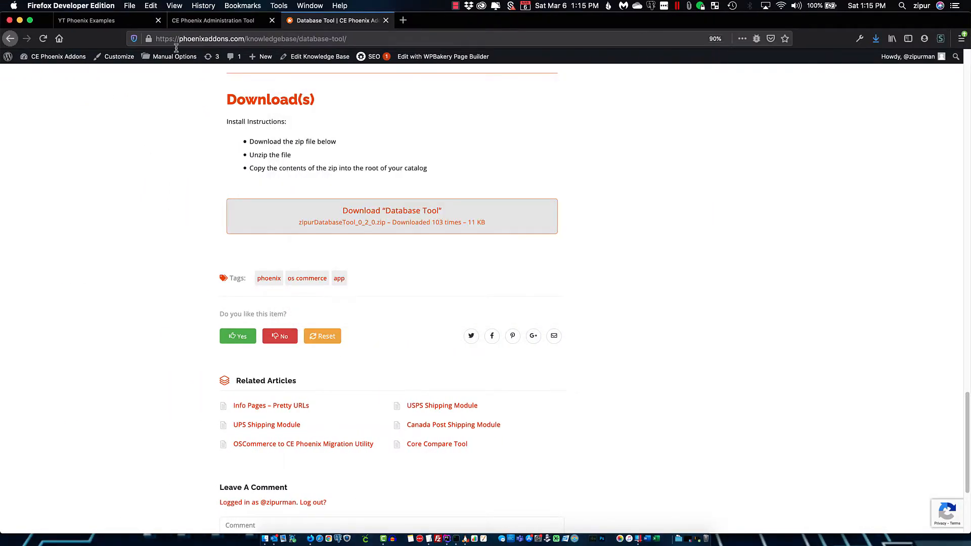
Step: Switch to the CE Phoenix administration in Firefox, open the Zipur DB Tool, and read the notice above its header
{"action": "left_click", "coordinate": [196, 19]}
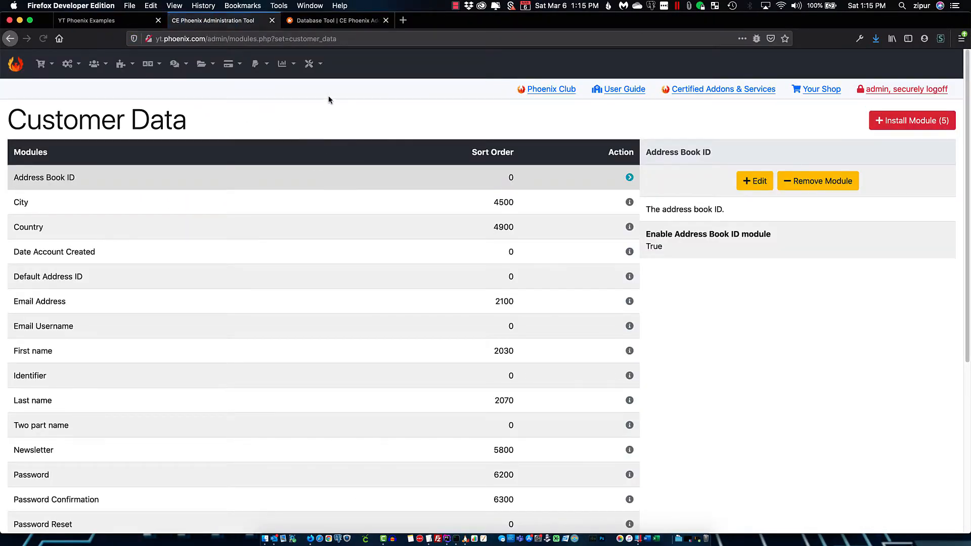
{"action": "mouse_move", "coordinate": [309, 63]}
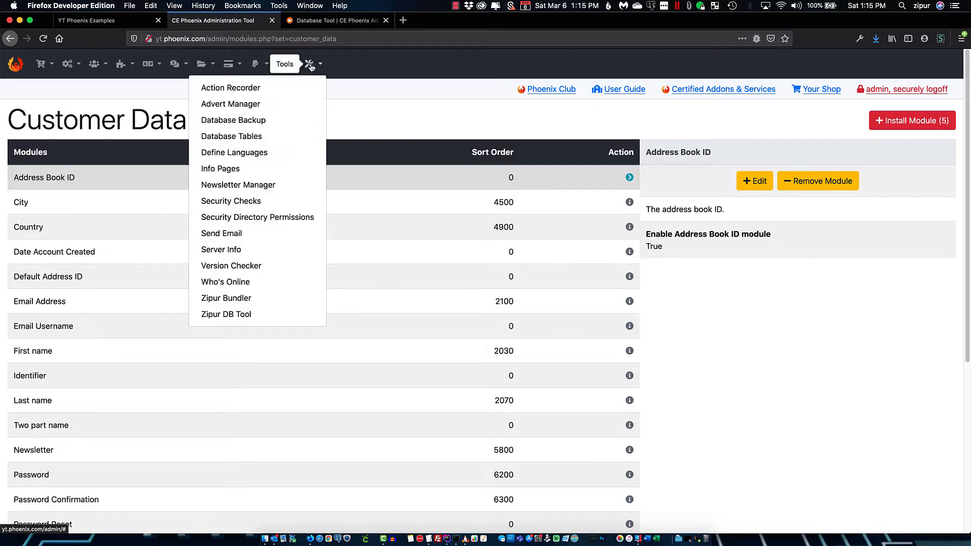
{"action": "left_click", "coordinate": [238, 314]}
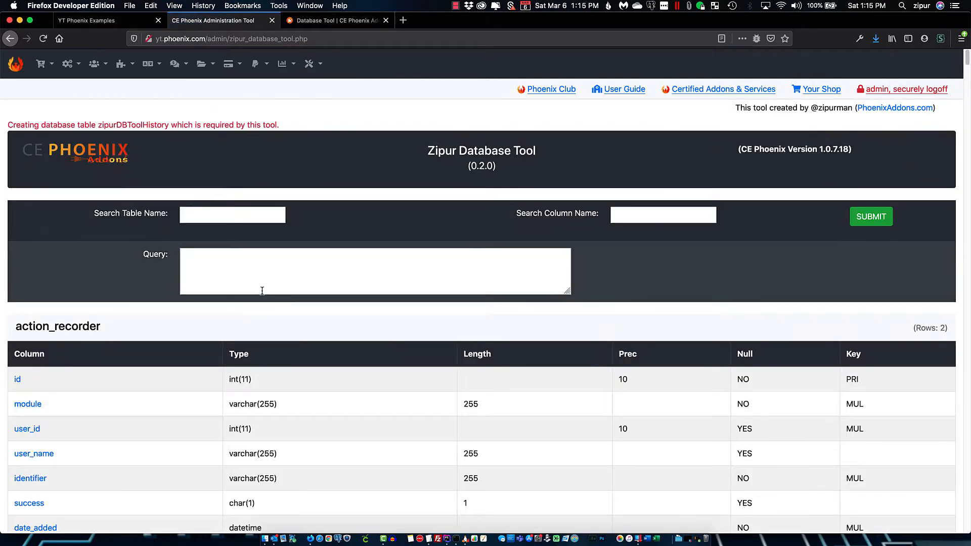
{"action": "left_click_drag", "start_coordinate": [16, 126], "coordinate": [220, 127]}
{"action": "double_click", "coordinate": [120, 125]}
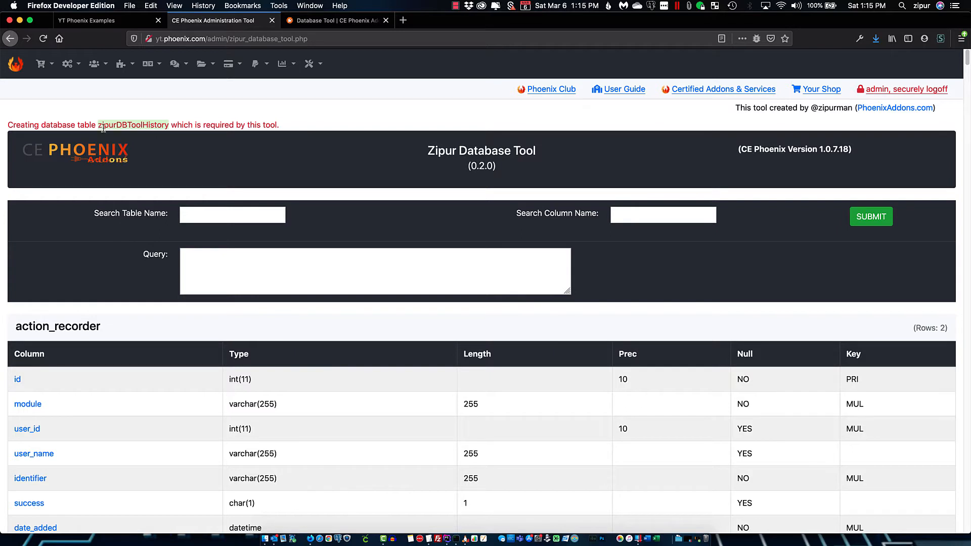
{"action": "left_click", "coordinate": [144, 127]}
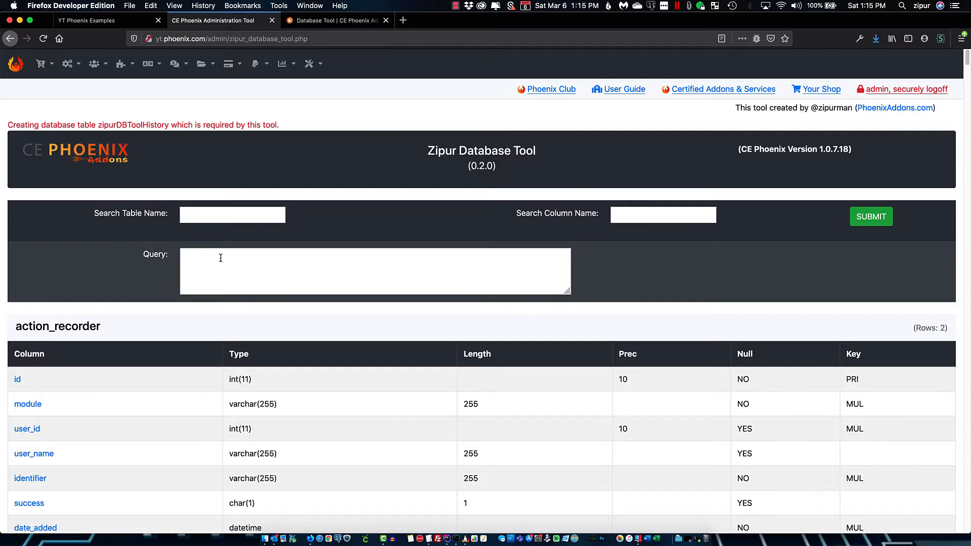
Step: Search the database for tables with products in their name
{"action": "left_click", "coordinate": [206, 213]}
{"action": "type", "text": "products"}
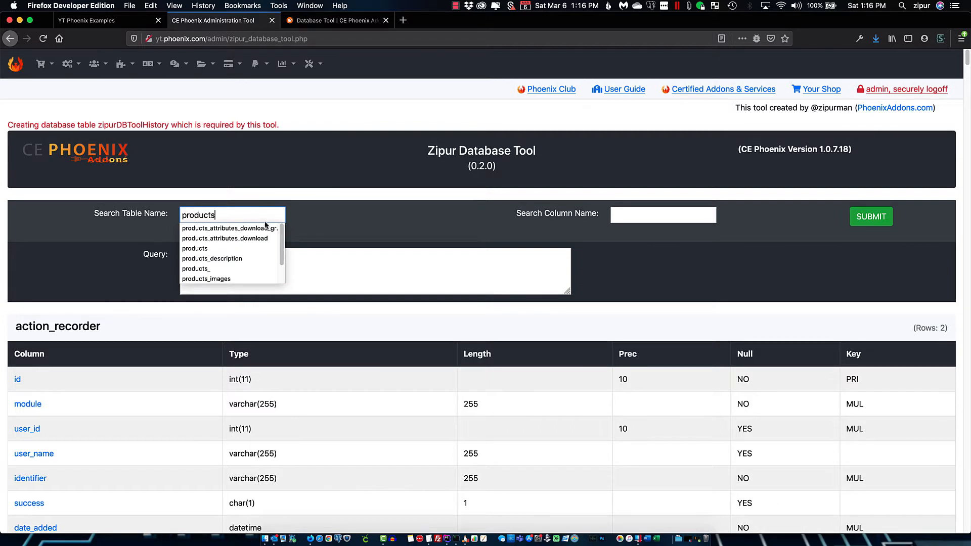
{"action": "left_click", "coordinate": [354, 213]}
{"action": "left_click", "coordinate": [883, 226]}
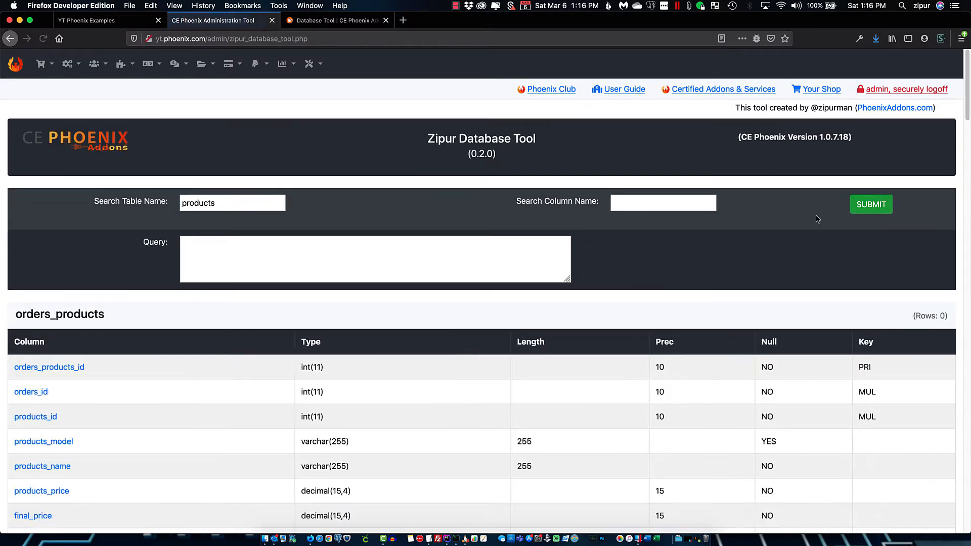
Step: Examine the tables returned by the products search and compare their names with the search term
{"action": "scroll", "coordinate": [667, 256], "scroll_direction": "down", "scroll_amount": 5}
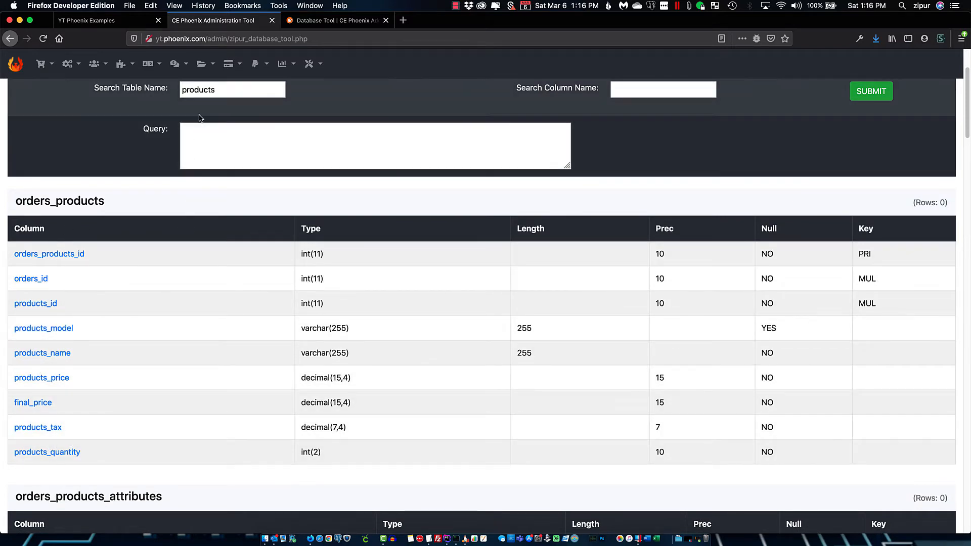
{"action": "double_click", "coordinate": [216, 91]}
{"action": "left_click", "coordinate": [200, 91]}
{"action": "left_click", "coordinate": [120, 123]}
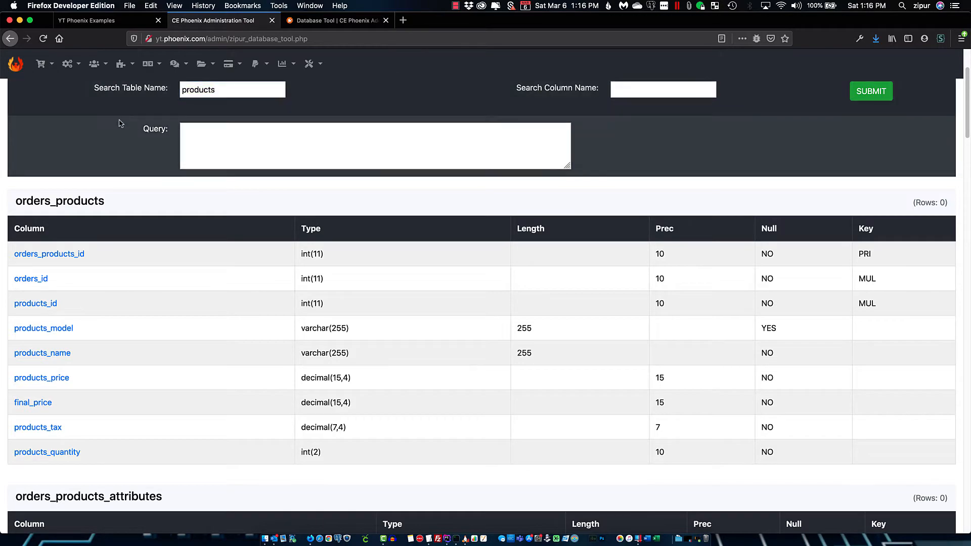
{"action": "scroll", "coordinate": [112, 252], "scroll_direction": "down", "scroll_amount": 1}
{"action": "scroll", "coordinate": [112, 252], "scroll_direction": "down", "scroll_amount": 5}
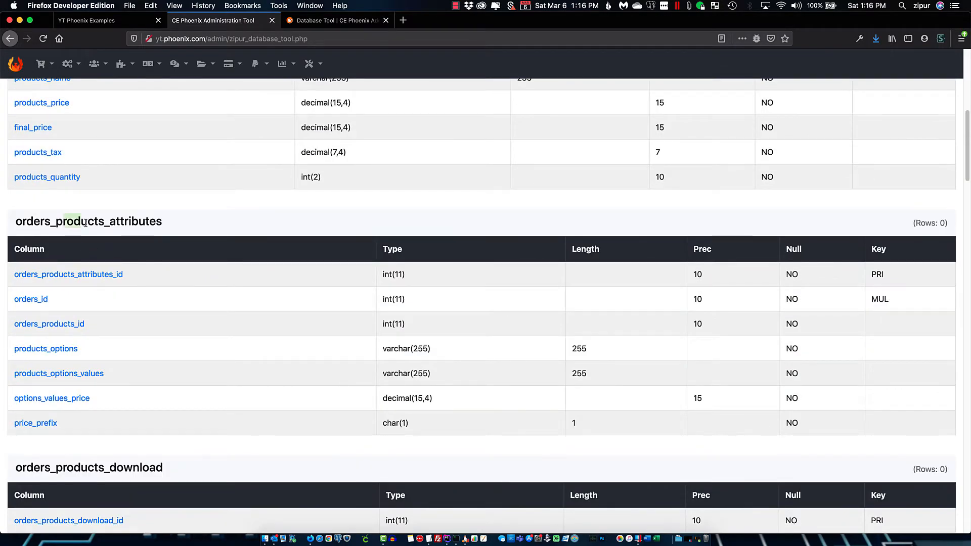
{"action": "scroll", "coordinate": [109, 351], "scroll_direction": "down", "scroll_amount": 11}
{"action": "scroll", "coordinate": [111, 351], "scroll_direction": "up", "scroll_amount": 18}
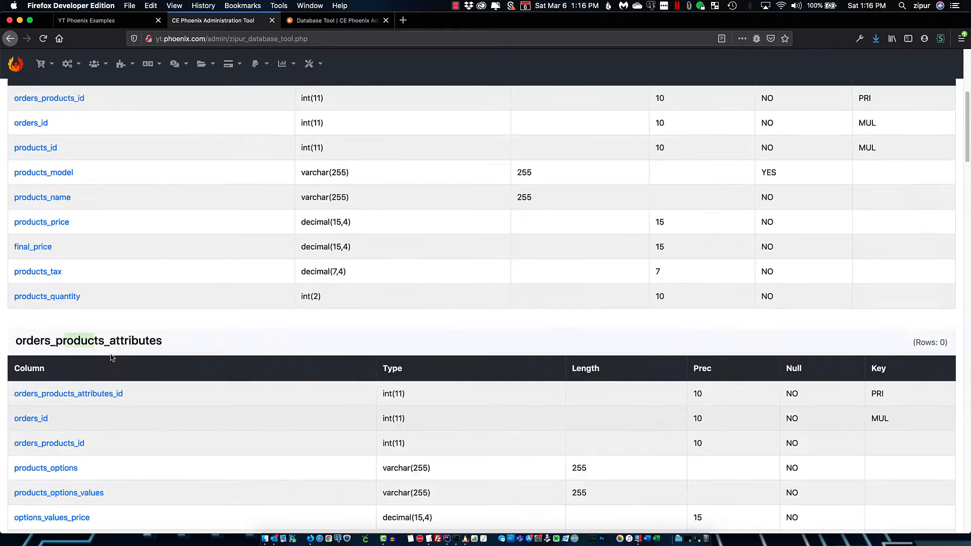
Step: Clear the table name search and search by the column name options_values_price, copied from the orders_products_attributes table
{"action": "left_click", "coordinate": [258, 208]}
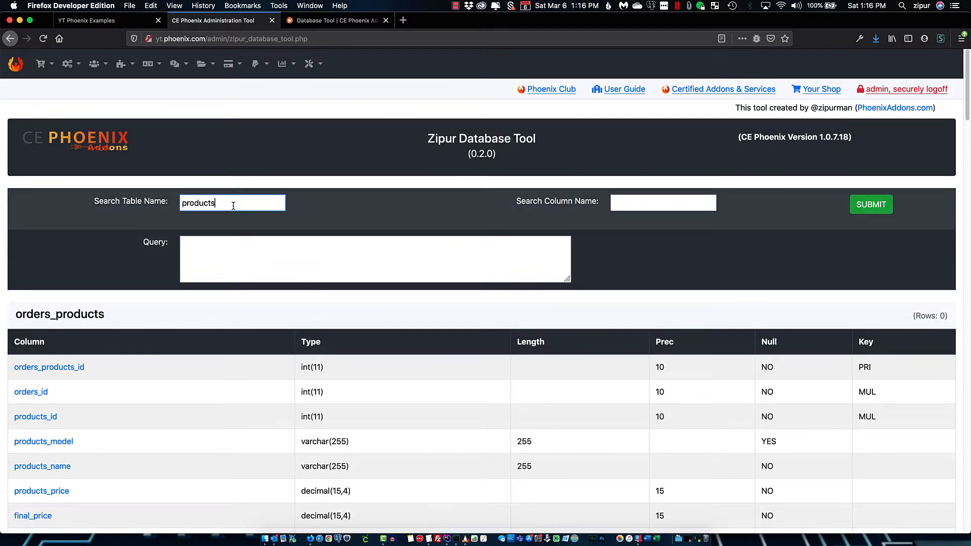
{"action": "left_click_drag", "start_coordinate": [233, 205], "coordinate": [176, 204]}
{"action": "key", "text": "BackSpace"}
{"action": "scroll", "coordinate": [253, 413], "scroll_direction": "down", "scroll_amount": 8}
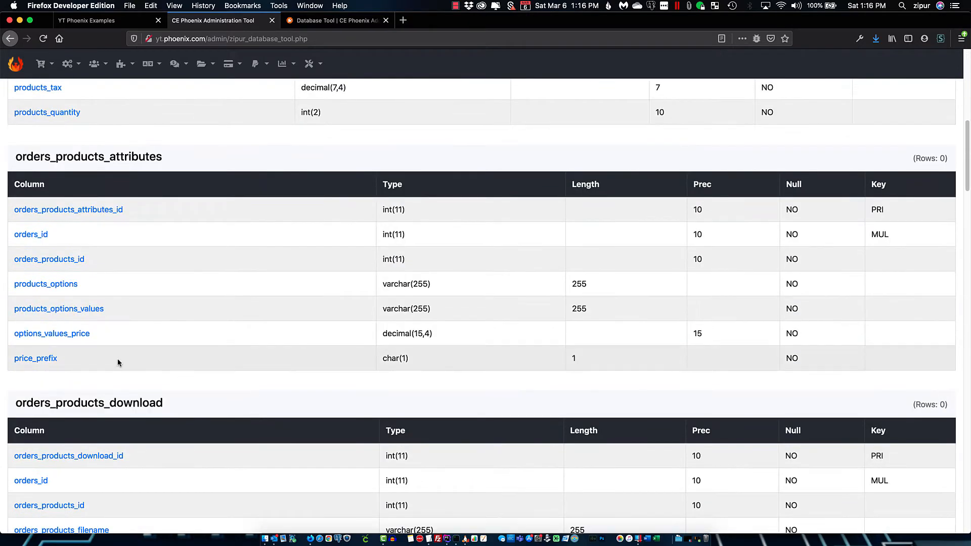
{"action": "double_click", "coordinate": [51, 332]}
{"action": "key", "text": "super+c"}
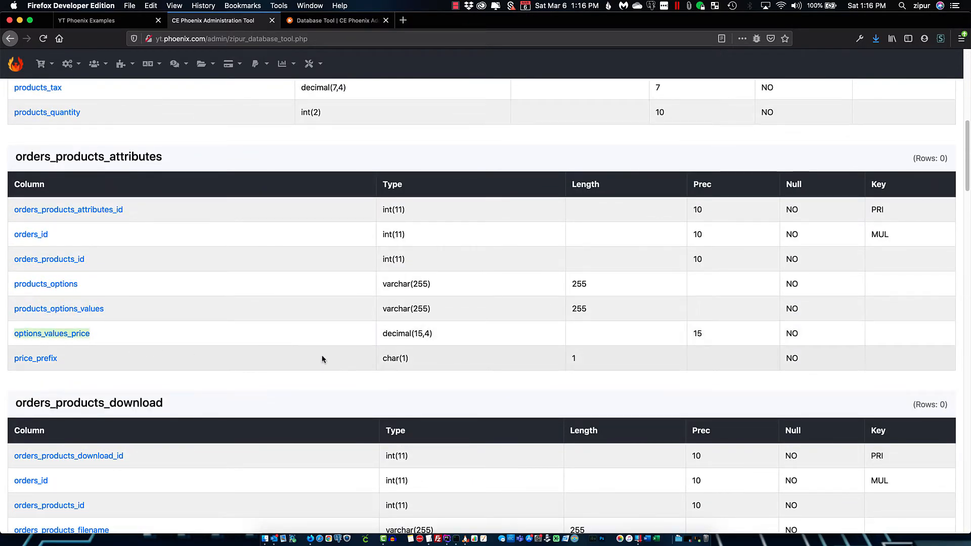
{"action": "scroll", "coordinate": [322, 359], "scroll_direction": "up", "scroll_amount": 10}
{"action": "left_click", "coordinate": [634, 205]}
{"action": "key", "text": "super+v"}
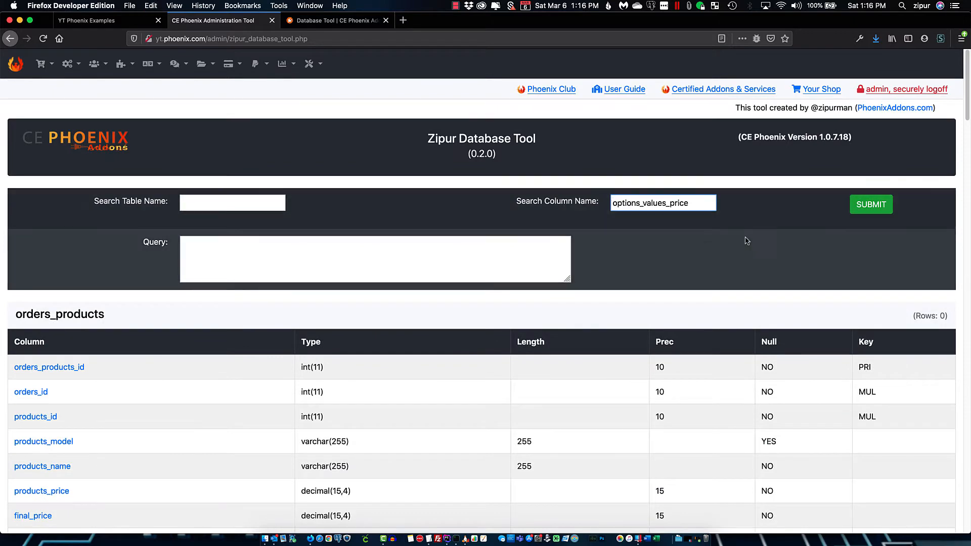
{"action": "left_click", "coordinate": [871, 204]}
{"action": "scroll", "coordinate": [703, 268], "scroll_direction": "down", "scroll_amount": 5}
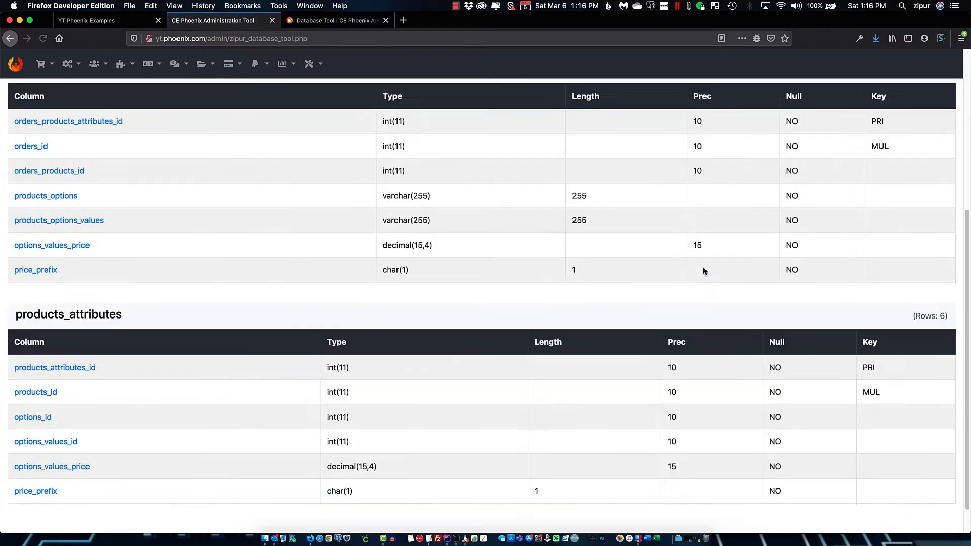
Step: Reduce the page zoom to 90% and find the occurrences of options_values_price on the results page
{"action": "key", "text": "super+minus"}
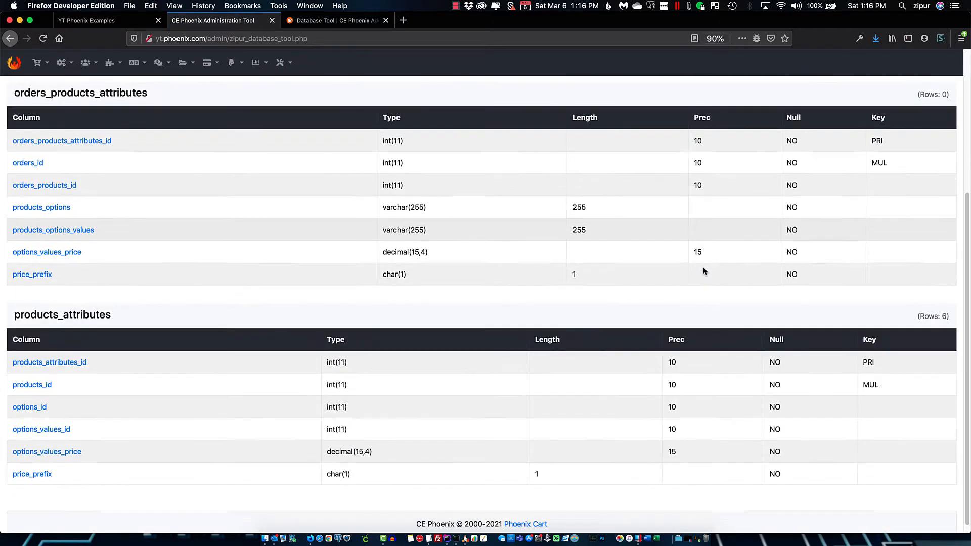
{"action": "key", "text": "super+f"}
{"action": "key", "text": "super+v"}
{"action": "key", "text": "Return"}
{"action": "key", "text": "Return"}
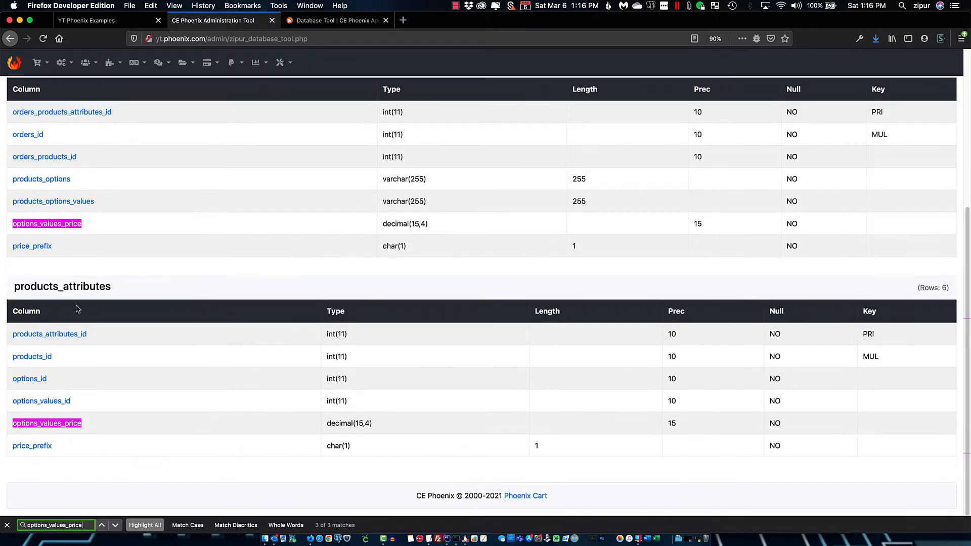
{"action": "scroll", "coordinate": [603, 222], "scroll_direction": "up", "scroll_amount": 5}
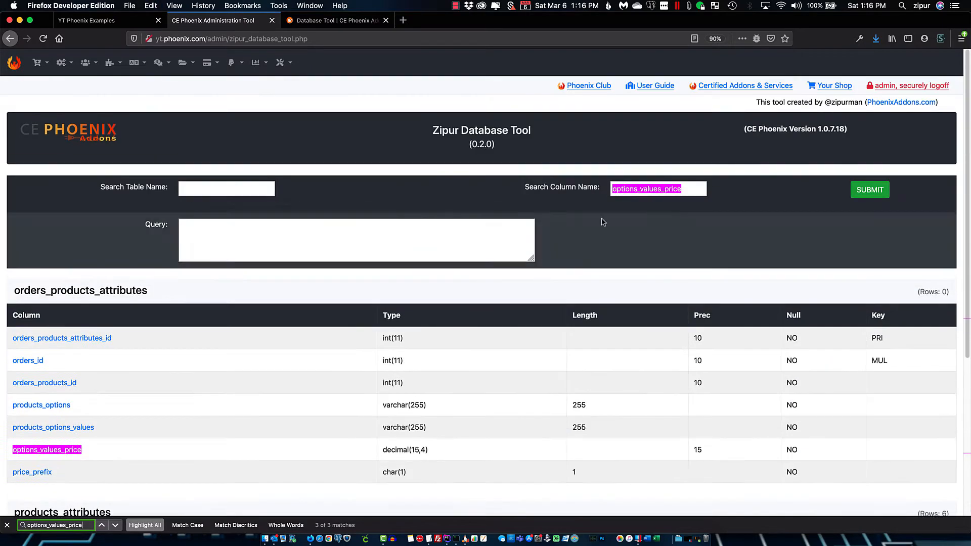
Step: Enter product as the table name alongside the options_values_price column search and check it against the listed tables
{"action": "left_click", "coordinate": [671, 188]}
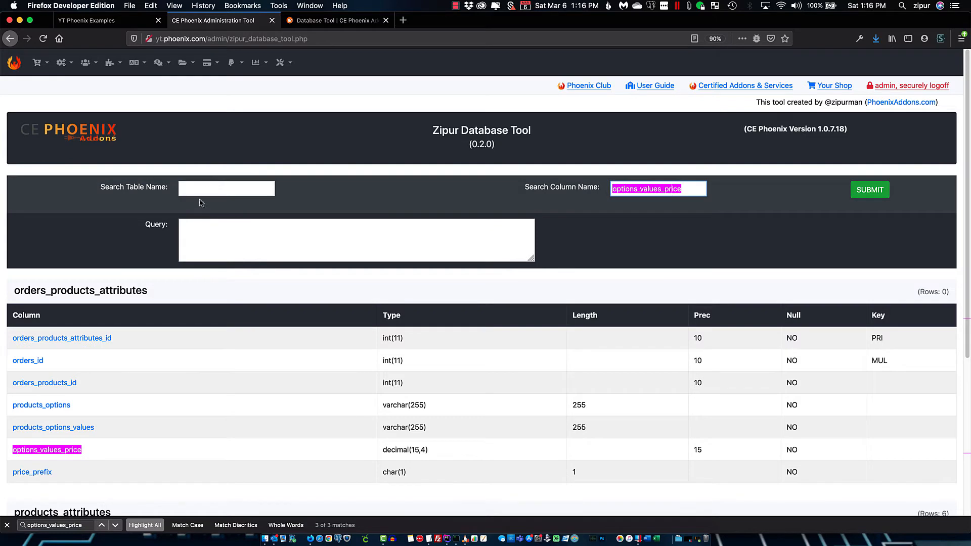
{"action": "left_click", "coordinate": [193, 192]}
{"action": "type", "text": "product"}
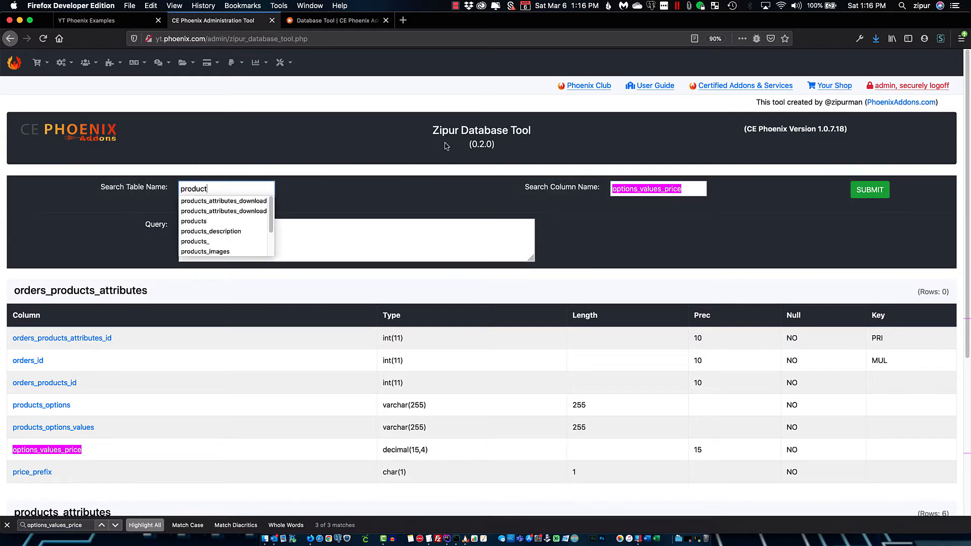
{"action": "left_click", "coordinate": [438, 180]}
{"action": "scroll", "coordinate": [348, 287], "scroll_direction": "down", "scroll_amount": 2}
{"action": "scroll", "coordinate": [349, 289], "scroll_direction": "down", "scroll_amount": 3}
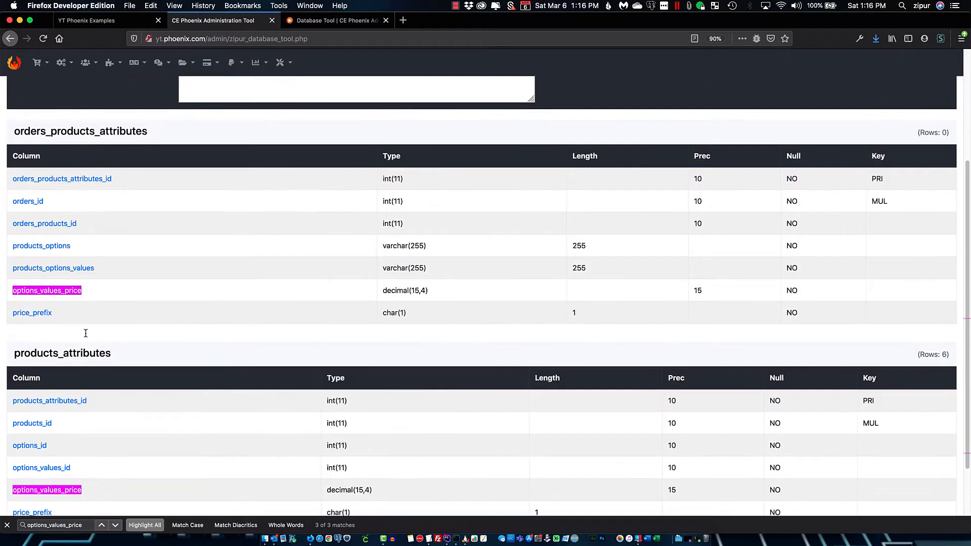
{"action": "scroll", "coordinate": [98, 253], "scroll_direction": "up", "scroll_amount": 5}
{"action": "scroll", "coordinate": [98, 254], "scroll_direction": "down", "scroll_amount": 2}
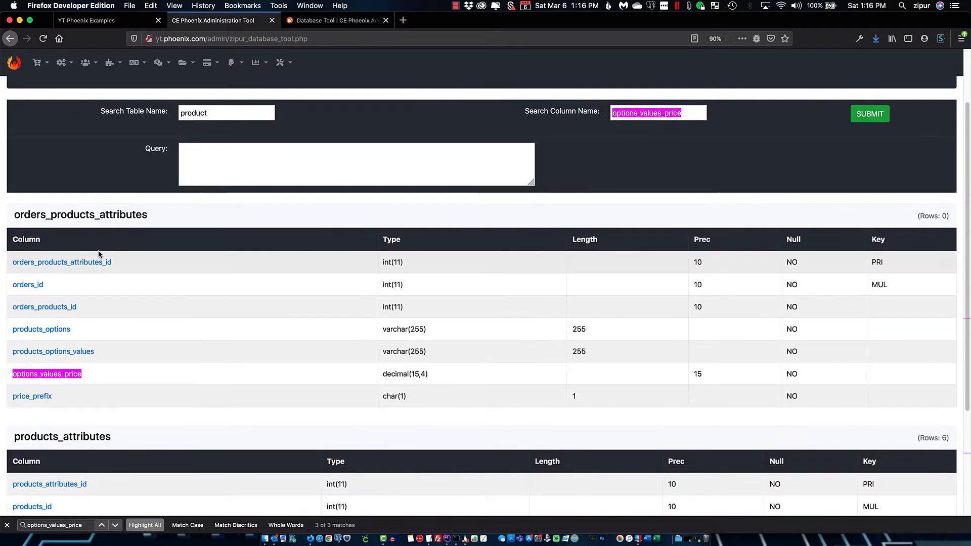
Step: Change the table name search to order, keep options_values_price as the column name, and run the search
{"action": "double_click", "coordinate": [194, 113]}
{"action": "type", "text": "o"}
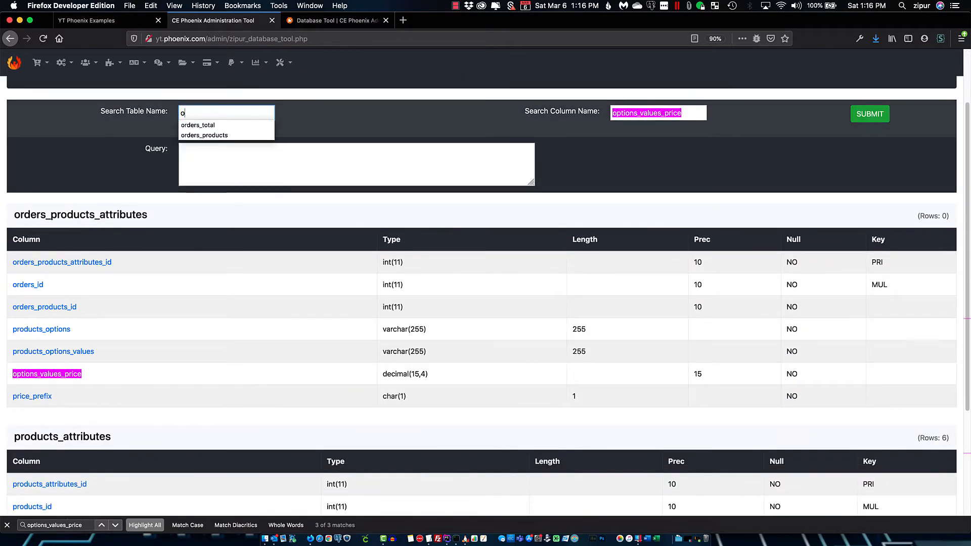
{"action": "type", "text": "rder"}
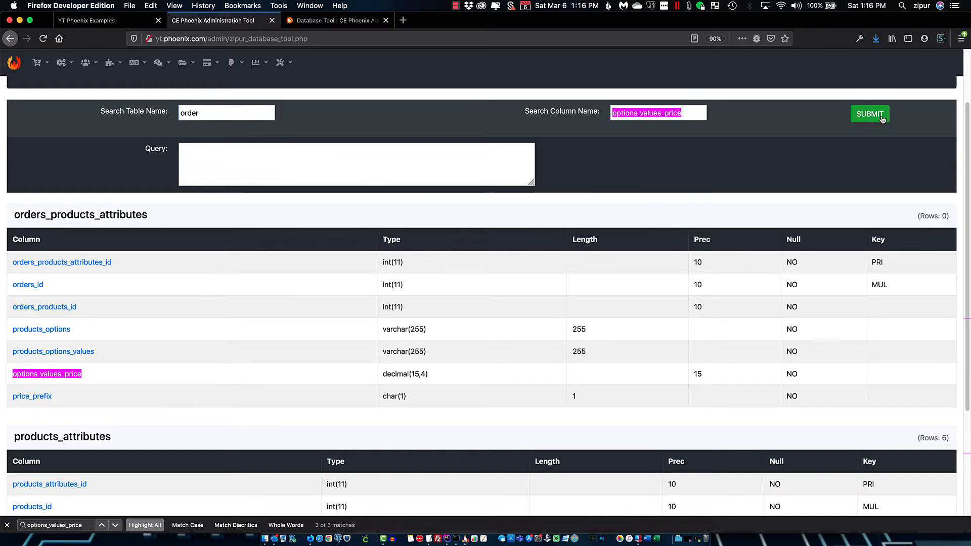
{"action": "left_click", "coordinate": [879, 116]}
{"action": "scroll", "coordinate": [340, 318], "scroll_direction": "down", "scroll_amount": 2}
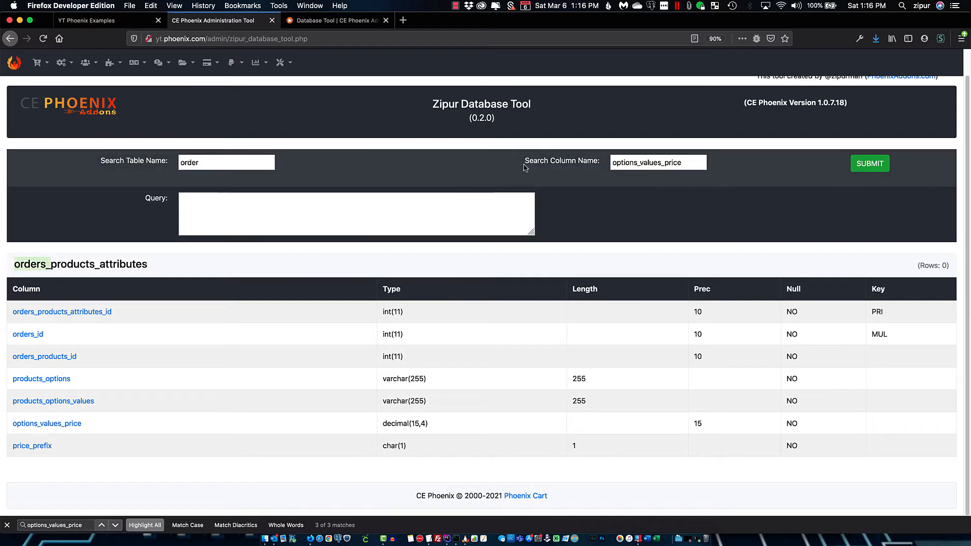
Step: Broaden the column name search to price within the order tables and run the search
{"action": "left_click", "coordinate": [644, 163]}
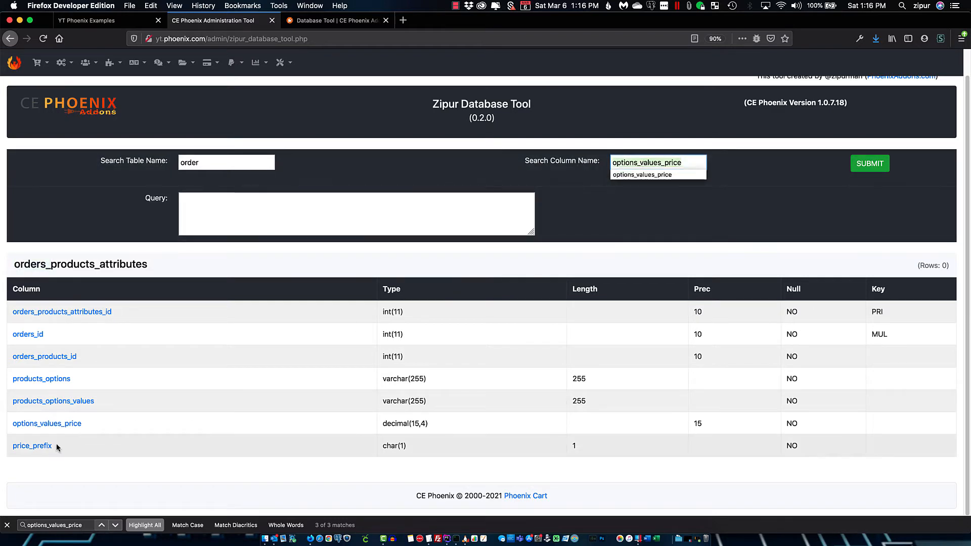
{"action": "left_click", "coordinate": [668, 166]}
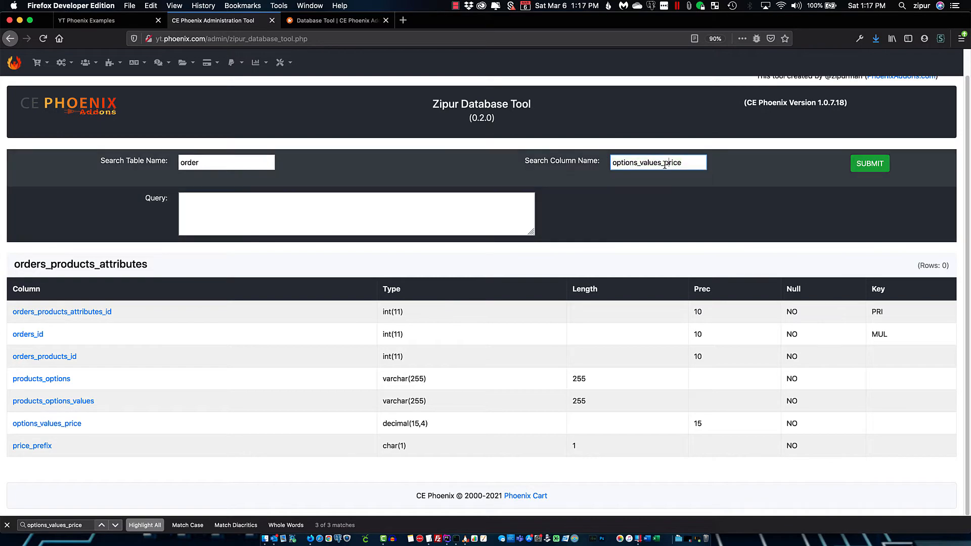
{"action": "double_click", "coordinate": [665, 165]}
{"action": "type", "text": "price"}
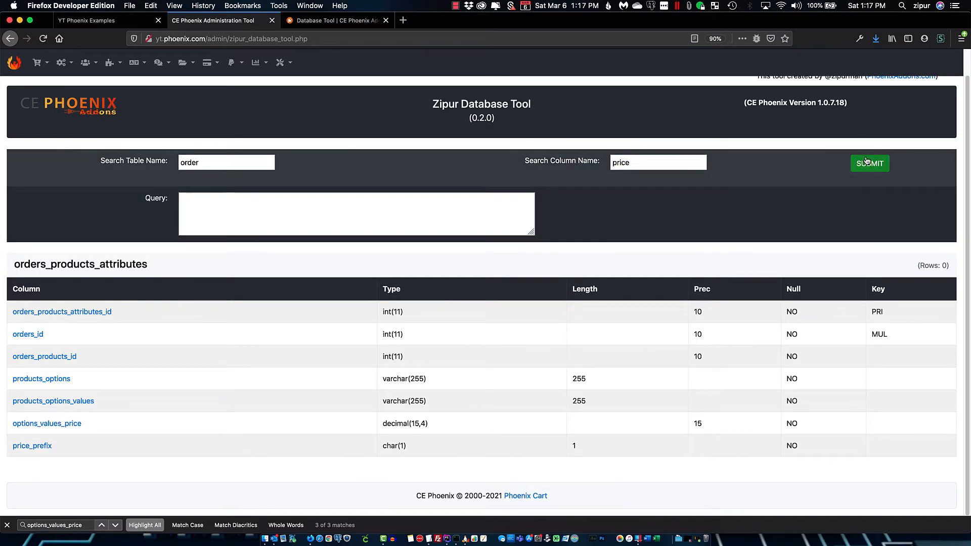
{"action": "left_click", "coordinate": [868, 163]}
{"action": "scroll", "coordinate": [614, 233], "scroll_direction": "down", "scroll_amount": 5}
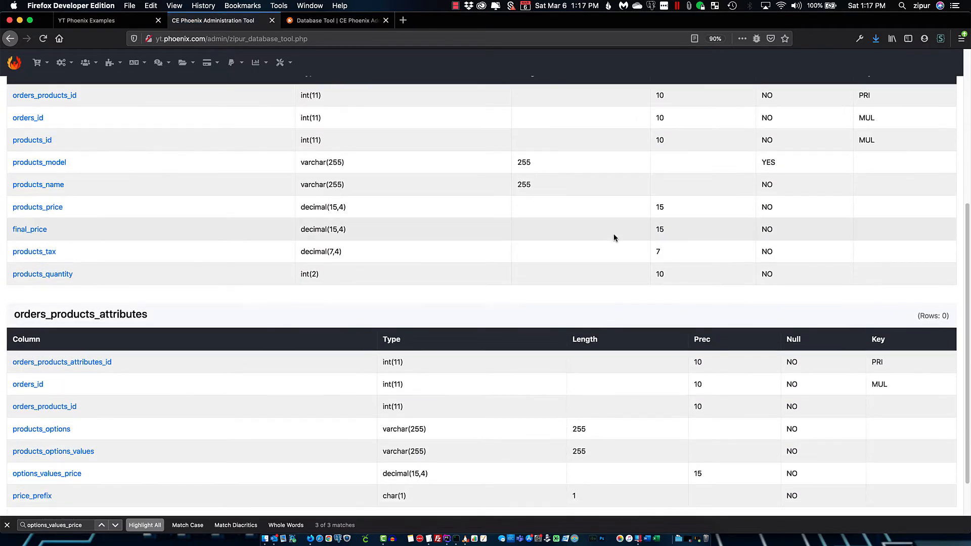
Step: Find the occurrences of price on the results page and check which columns of the order tables match
{"action": "scroll", "coordinate": [614, 233], "scroll_direction": "down", "scroll_amount": 1}
{"action": "key", "text": "super+f"}
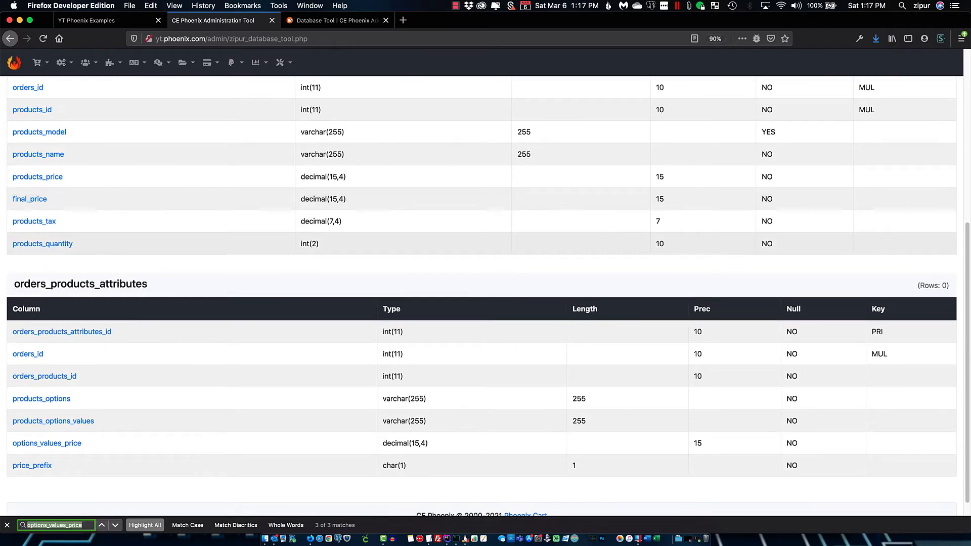
{"action": "type", "text": "price"}
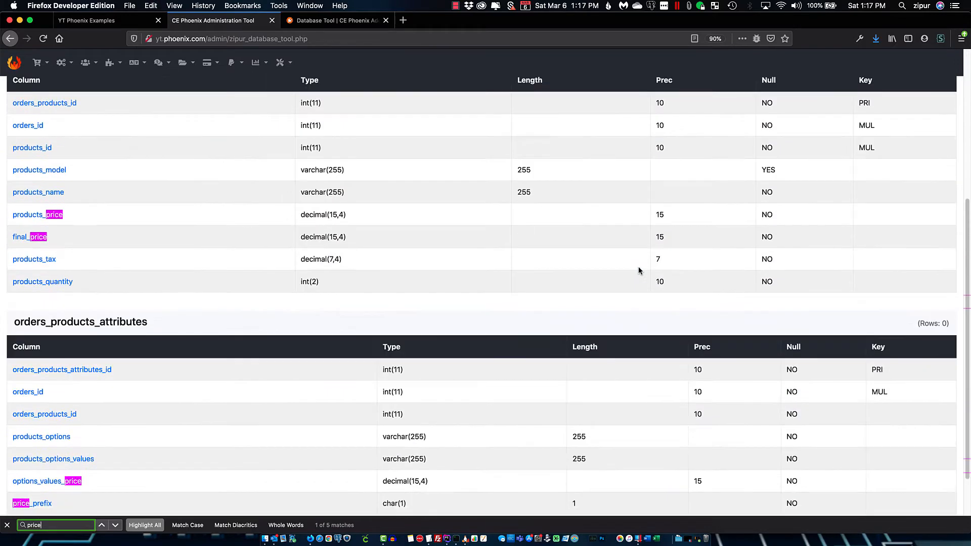
{"action": "scroll", "coordinate": [638, 266], "scroll_direction": "down", "scroll_amount": 2}
{"action": "scroll", "coordinate": [649, 271], "scroll_direction": "up", "scroll_amount": 1}
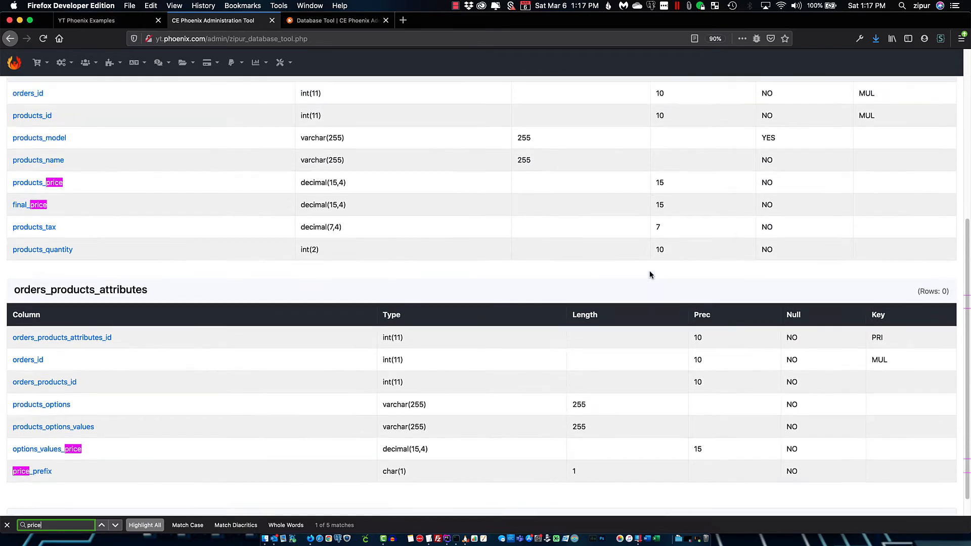
Step: Clear both the column name search and the table name search
{"action": "scroll", "coordinate": [650, 275], "scroll_direction": "up", "scroll_amount": 5}
{"action": "left_click", "coordinate": [624, 191]}
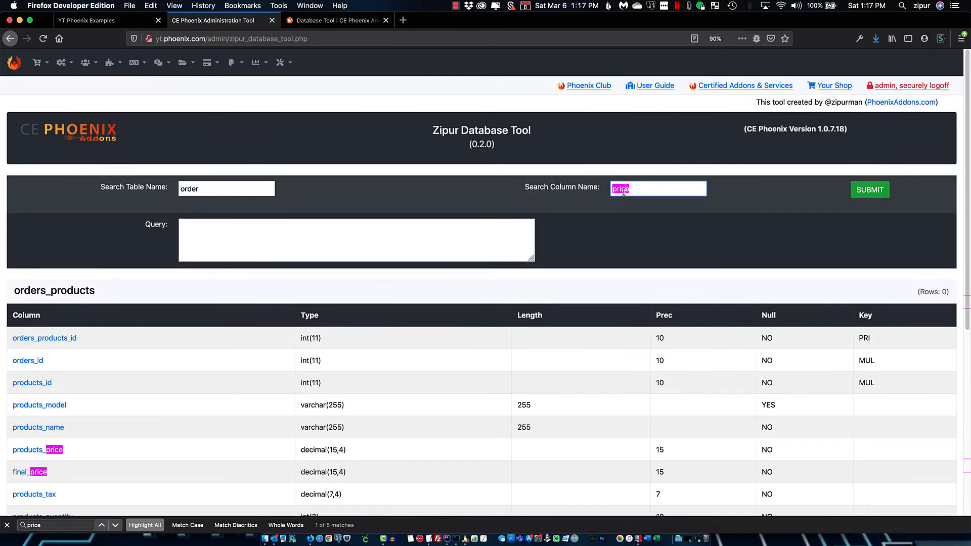
{"action": "key", "text": "BackSpace"}
{"action": "left_click", "coordinate": [196, 192]}
{"action": "key", "text": "BackSpace"}
{"action": "key", "text": "BackSpace"}
{"action": "key", "text": "BackSpace"}
{"action": "key", "text": "BackSpace"}
{"action": "key", "text": "BackSpace"}
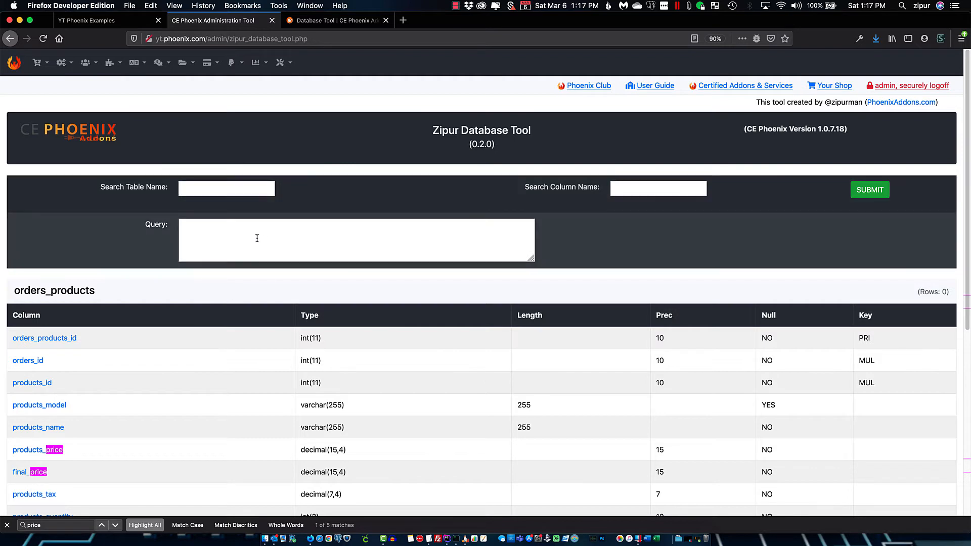
Step: Run the query "select * FROM products ORDER BY products_id DESC LIMIT 100;" and view the returned rows
{"action": "left_click", "coordinate": [257, 238]}
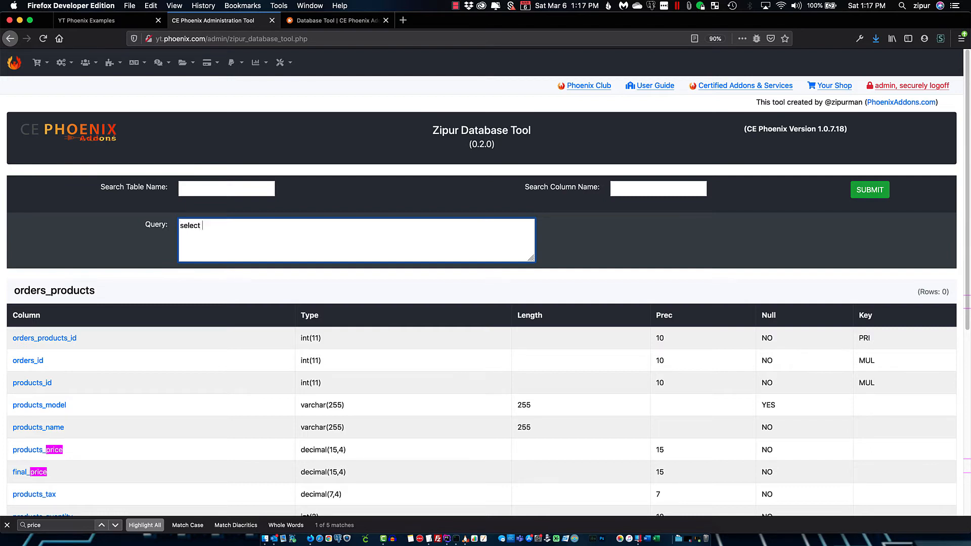
{"action": "type", "text": "ROM products ORDER BY products_id"}
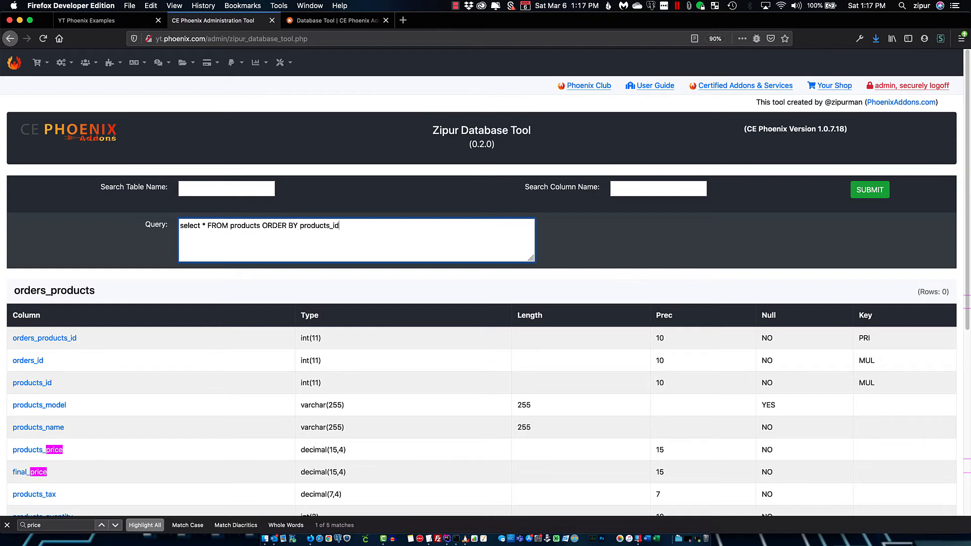
{"action": "type", "text": " DESC LIMIT 100;"}
{"action": "left_click", "coordinate": [878, 189]}
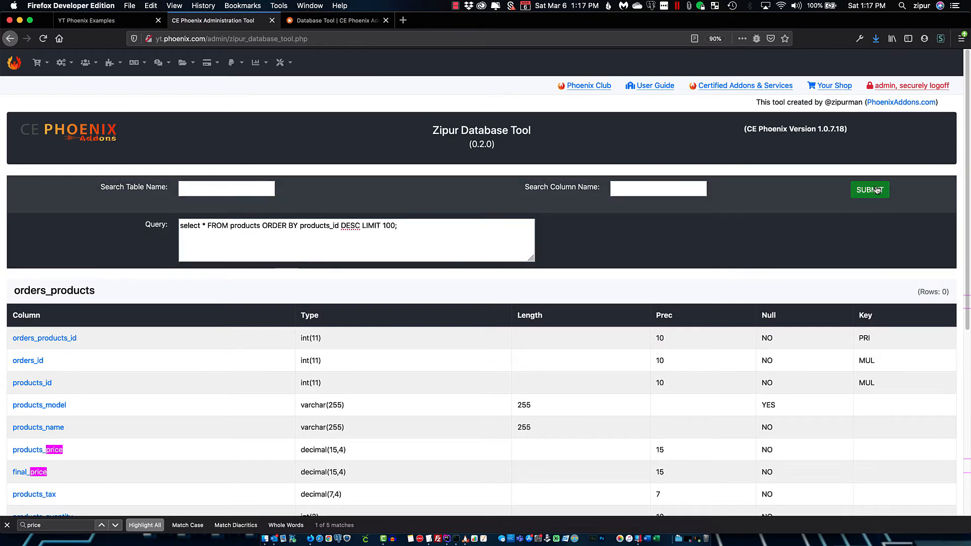
{"action": "scroll", "coordinate": [714, 340], "scroll_direction": "down", "scroll_amount": 2}
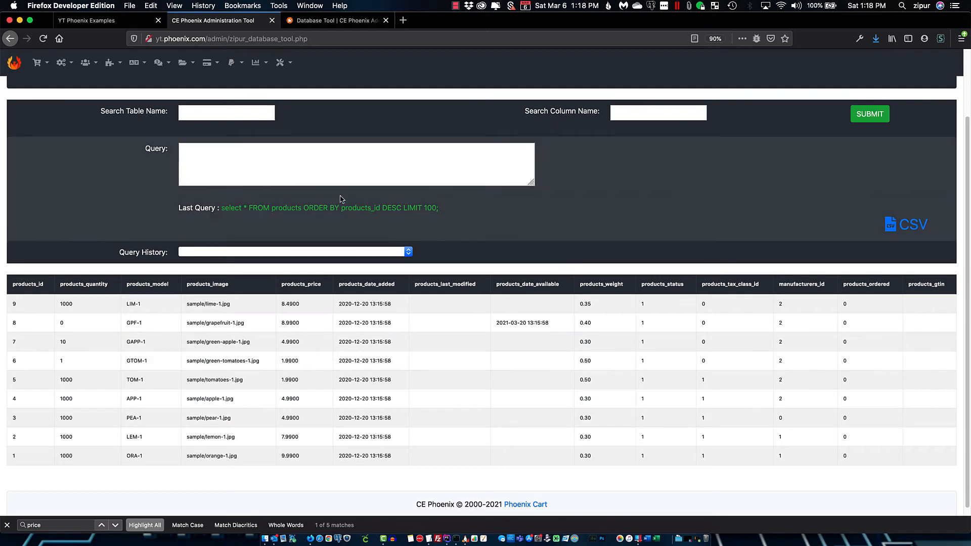
Step: Reload the products select statement from the query history into the query box
{"action": "left_click", "coordinate": [386, 254]}
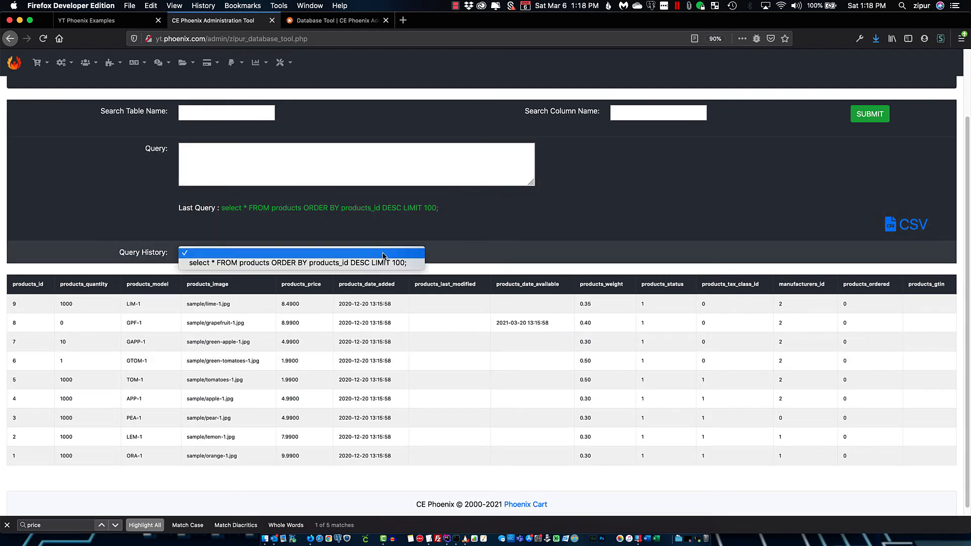
{"action": "left_click", "coordinate": [342, 263]}
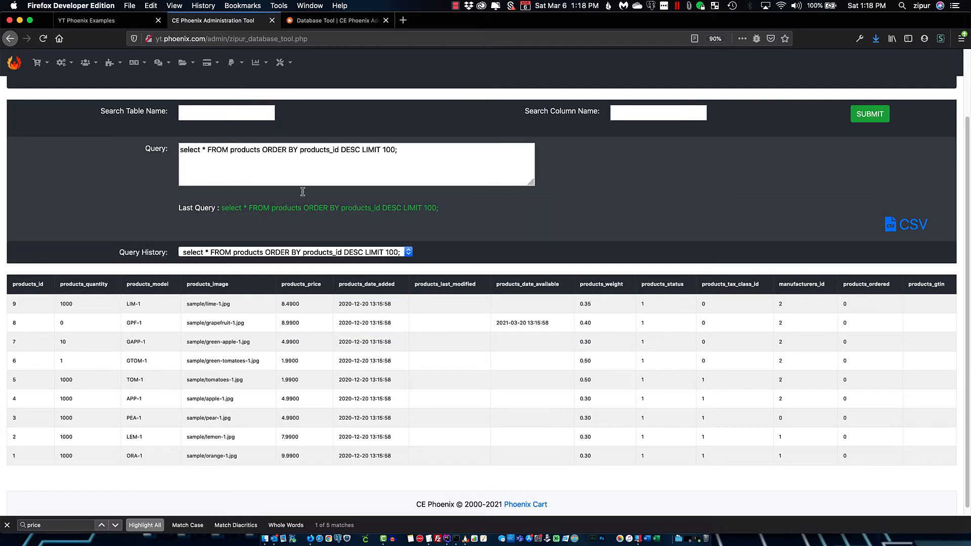
{"action": "left_click", "coordinate": [404, 148]}
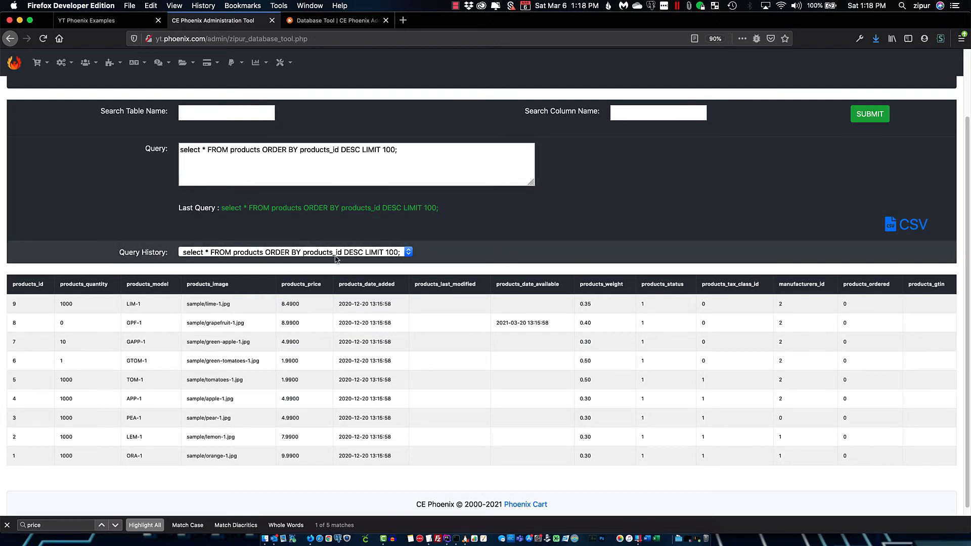
{"action": "left_click", "coordinate": [336, 253]}
{"action": "left_click", "coordinate": [460, 242]}
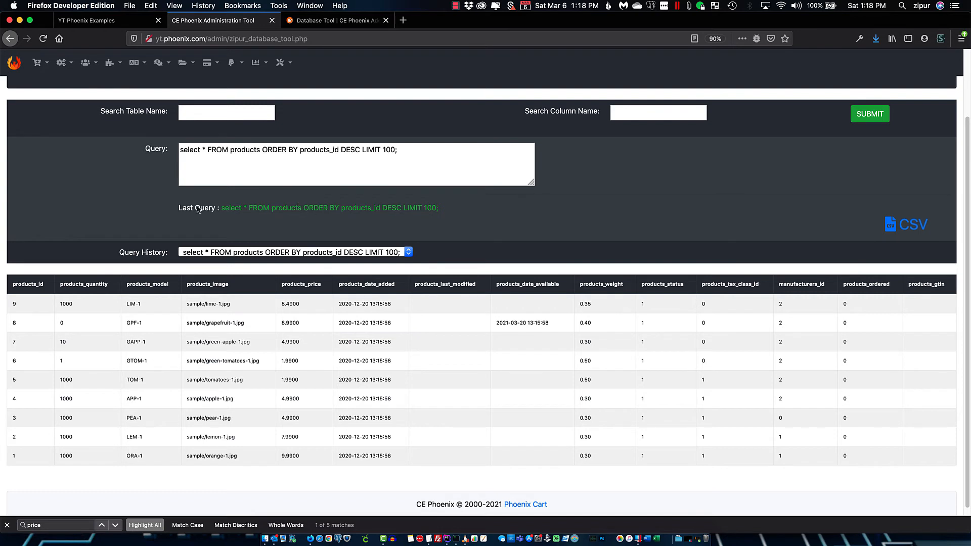
Step: Replace the select statement with "DELETE FROM products;" without submitting it, and undo the replacement
{"action": "left_click", "coordinate": [412, 151]}
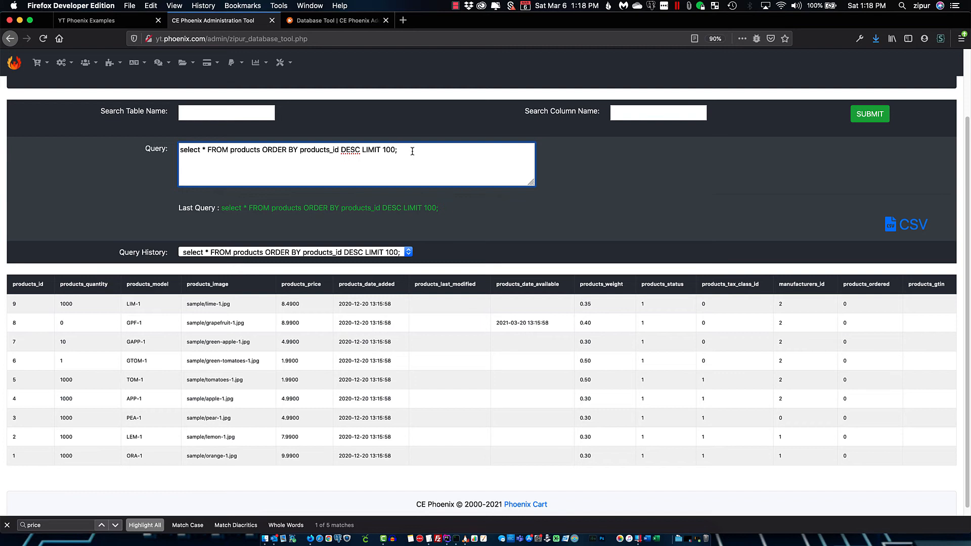
{"action": "left_click_drag", "start_coordinate": [413, 152], "coordinate": [148, 145]}
{"action": "type", "text": "DELE"}
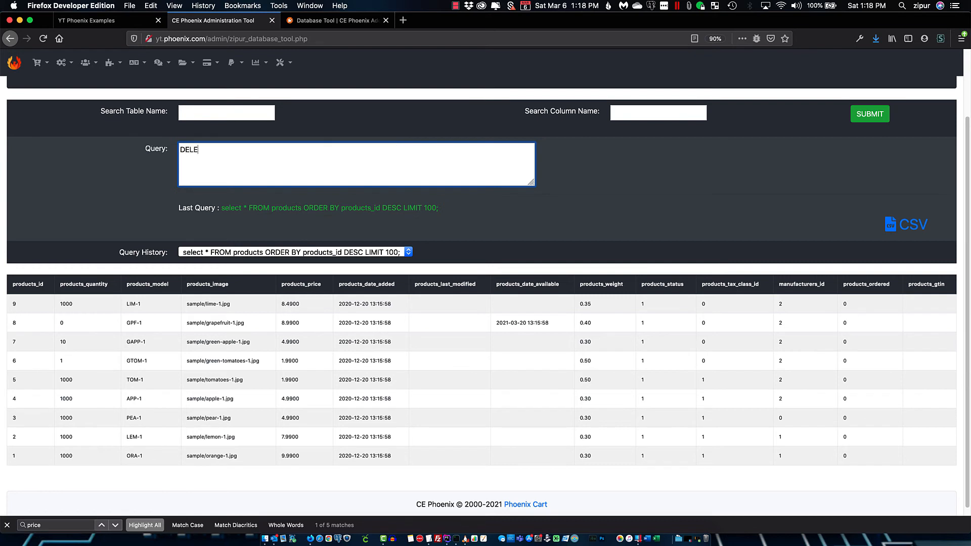
{"action": "type", "text": "TE FROM products;"}
{"action": "key", "text": "super+z"}
{"action": "left_click", "coordinate": [771, 181]}
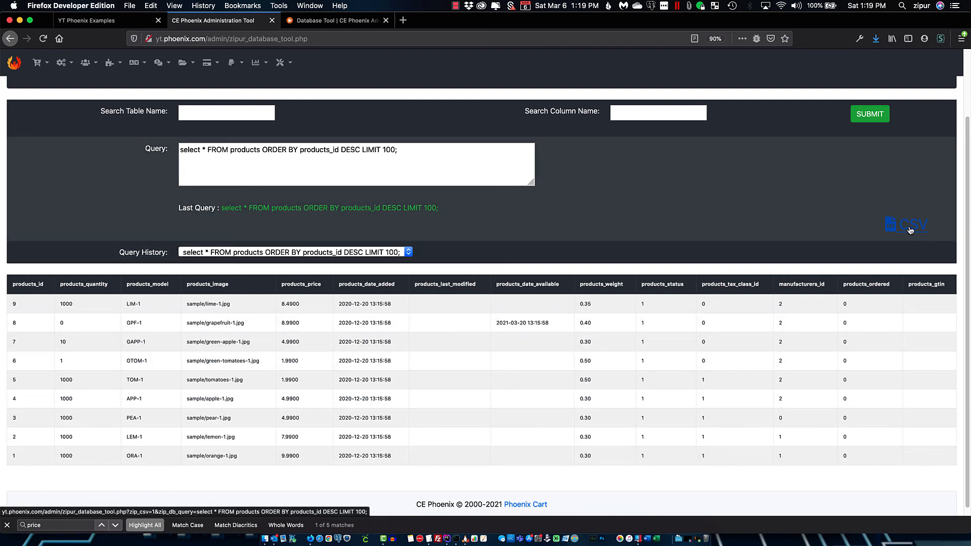
Step: Request a CSV export of the products query results and cancel opening sql_data.csv
{"action": "left_click", "coordinate": [911, 231]}
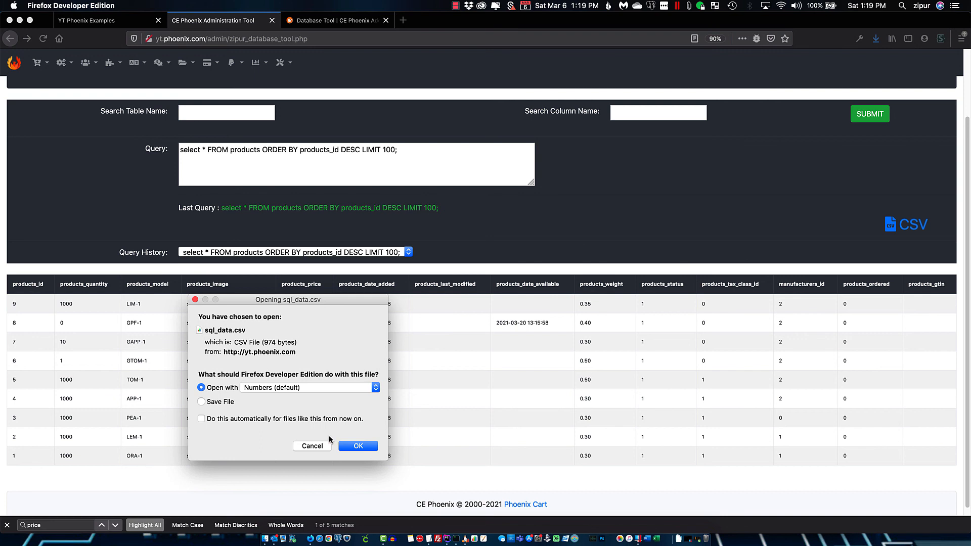
{"action": "left_click", "coordinate": [316, 446]}
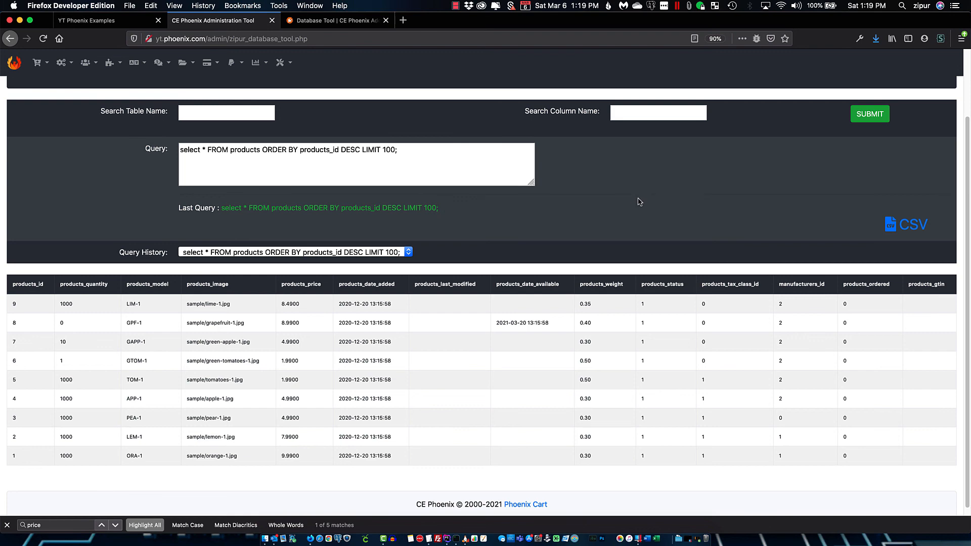
{"action": "scroll", "coordinate": [740, 192], "scroll_direction": "up", "scroll_amount": 3}
{"action": "scroll", "coordinate": [739, 191], "scroll_direction": "down", "scroll_amount": 1}
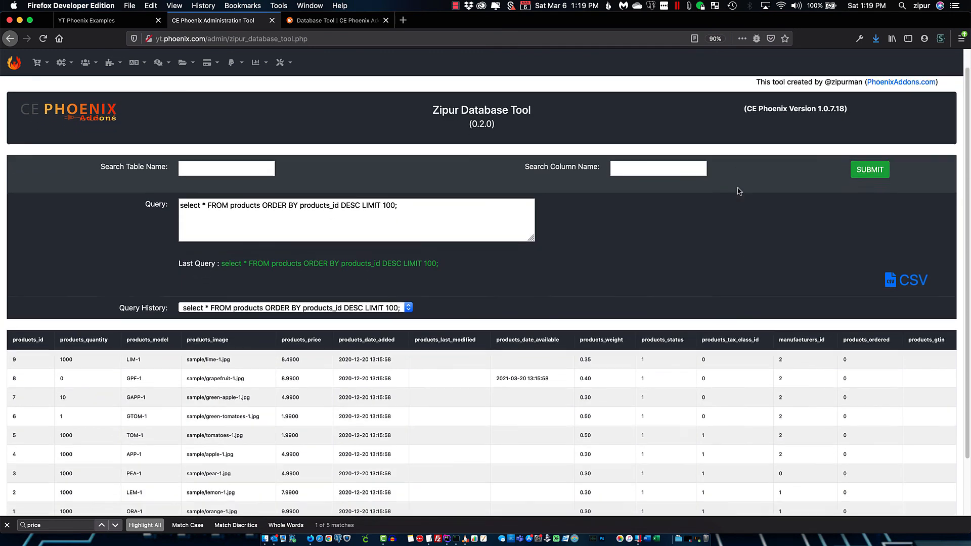